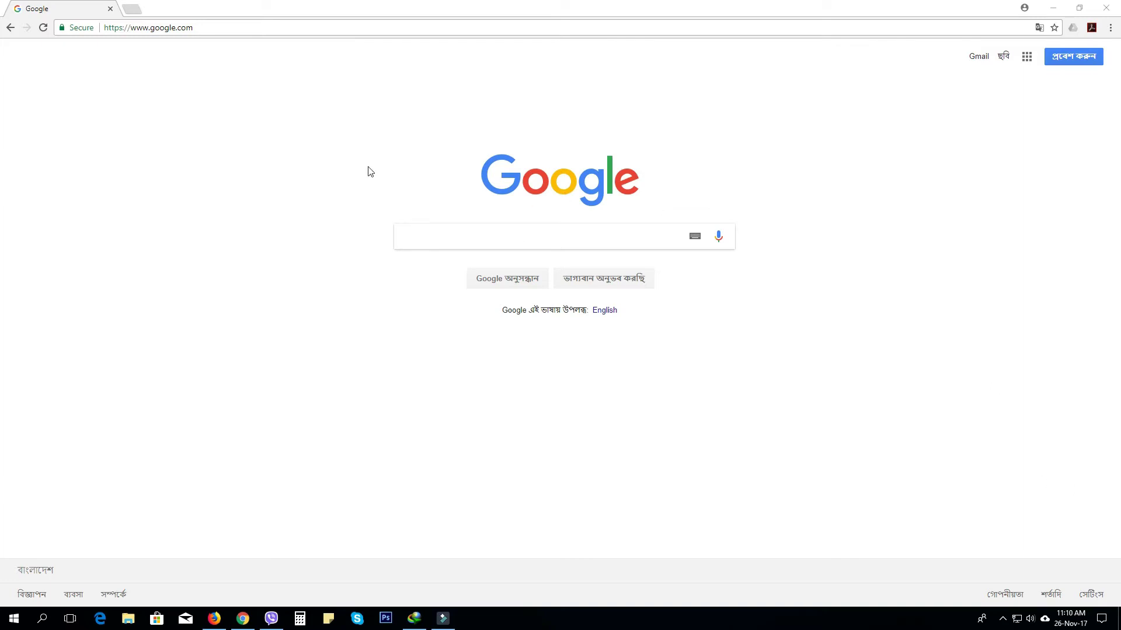
Navigate Chrome to the router address 192.168.1.1 to reach the TOTOLINK login page.
left_click(230, 27)
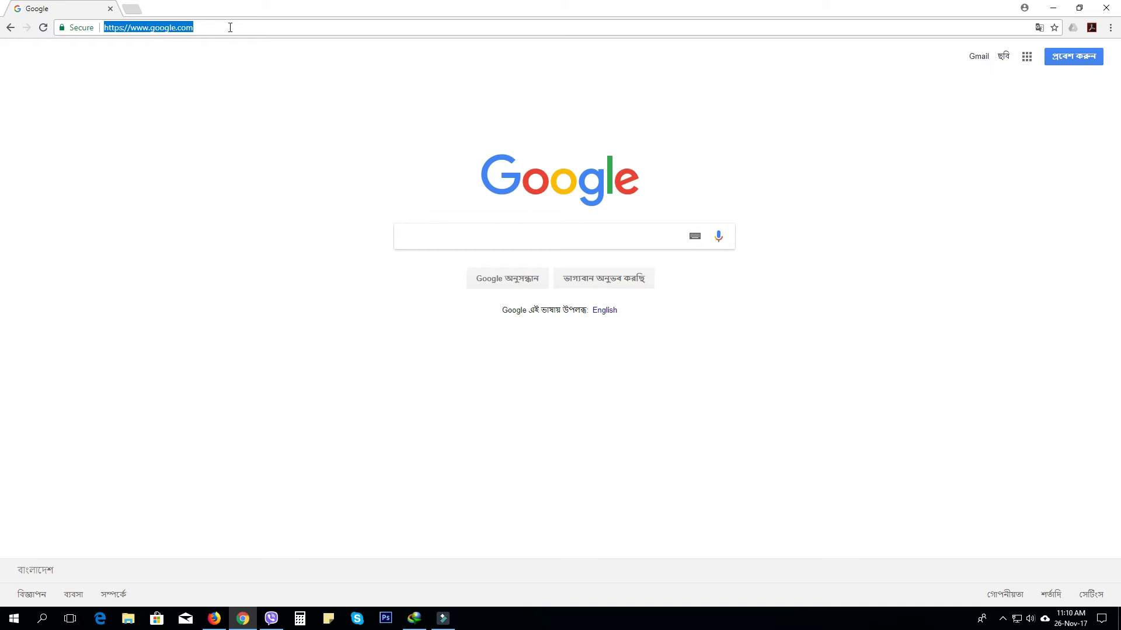
type("192.168")
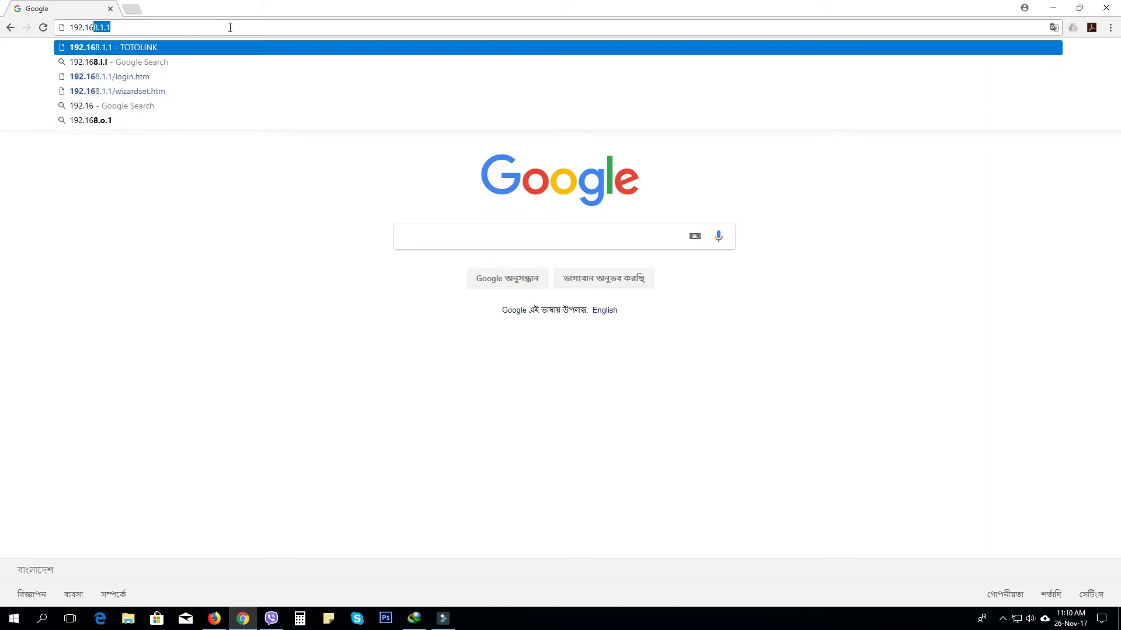
type(".1.1")
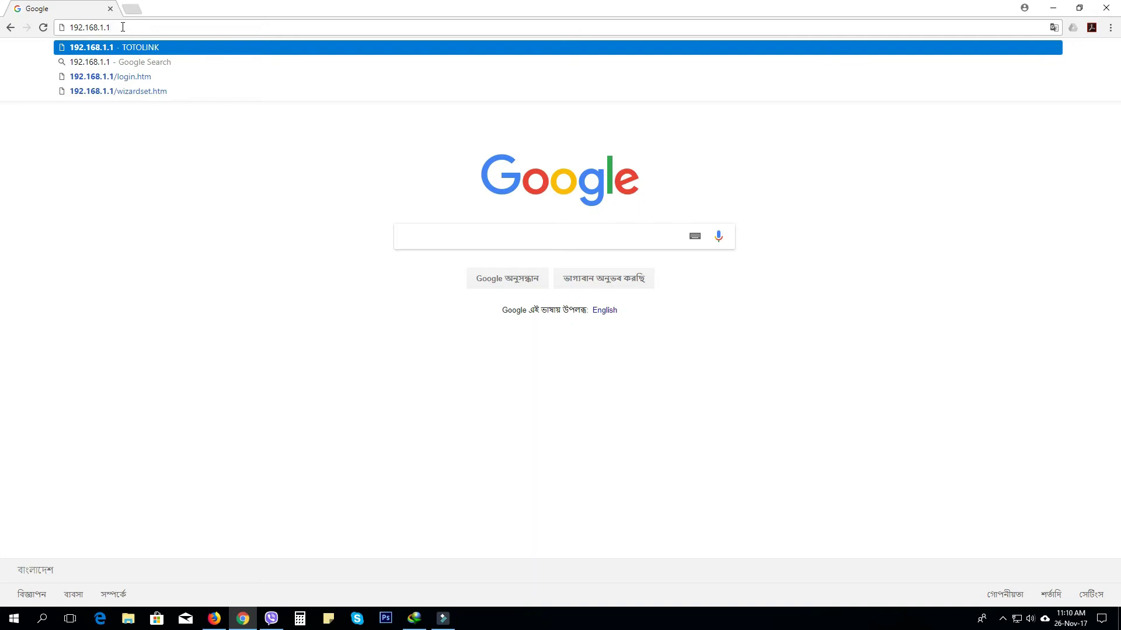
key("Return")
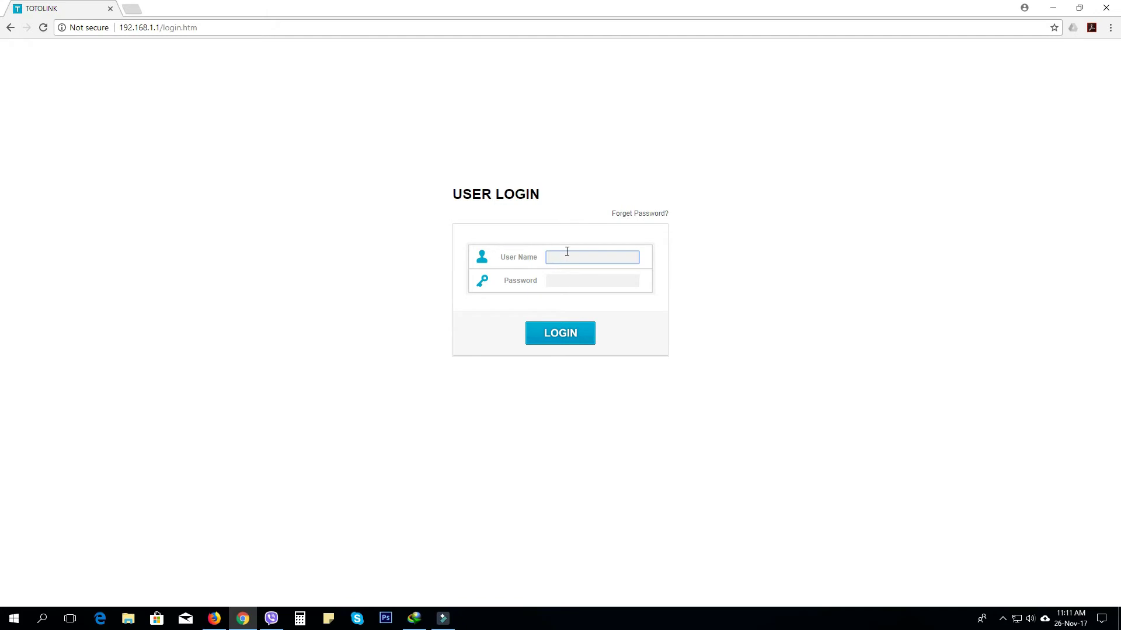
Log in with lowercase username admin and the router password, declining to save the password.
type("ADMIN")
key("Tab")
double_click(565, 256)
key("BackSpace")
type("admin")
key("Tab")
type("admin")
left_click(551, 342)
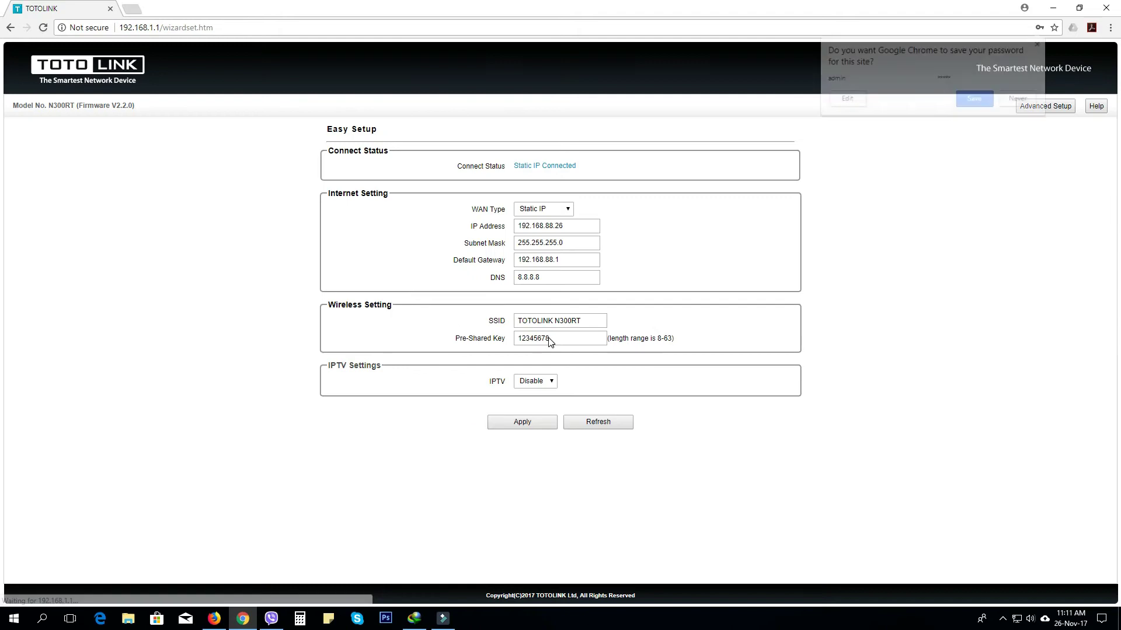
left_click(1021, 100)
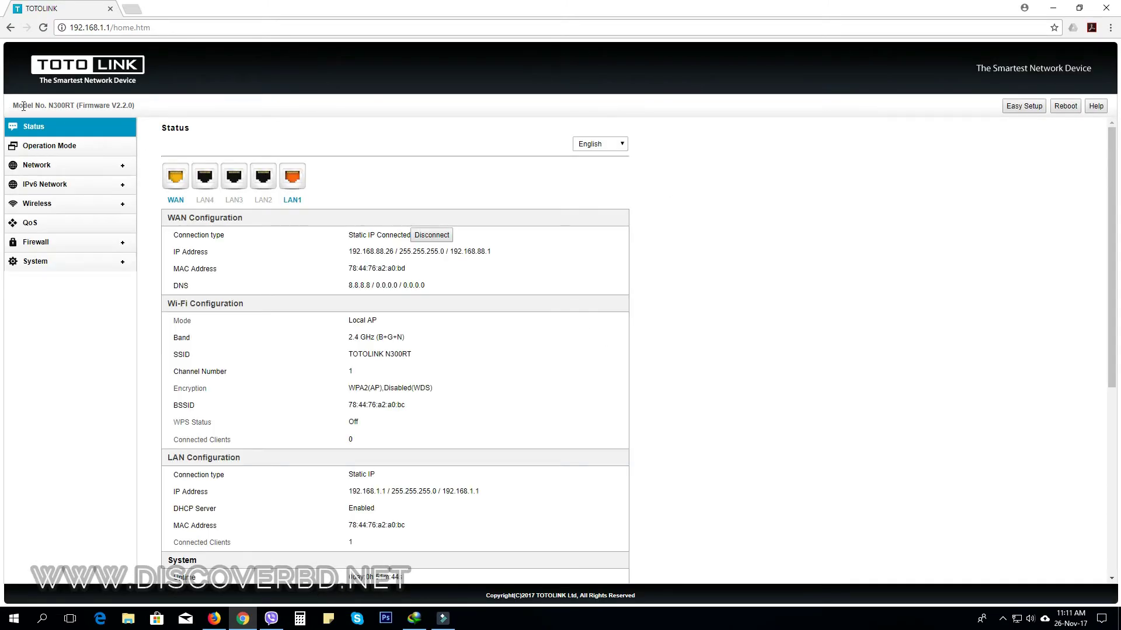
Note model N300RT, then check the current firmware version V2.2.0 on Upgrade Firmware.
left_click_drag(12, 105, 77, 107)
left_click_drag(74, 106, 110, 106)
left_click(64, 263)
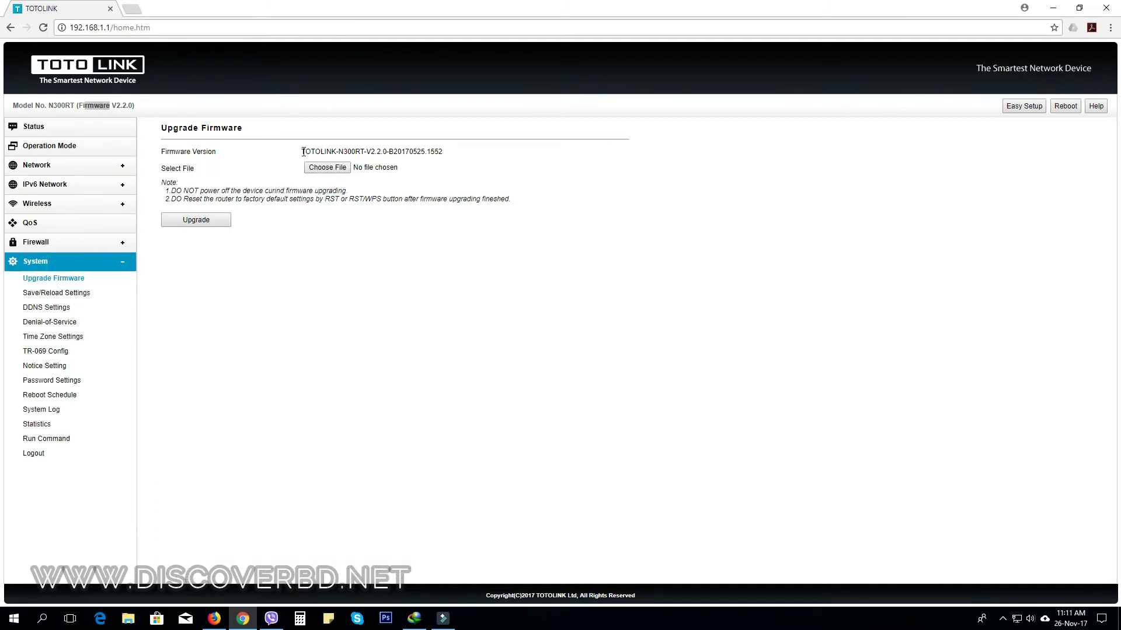
left_click_drag(301, 152, 398, 151)
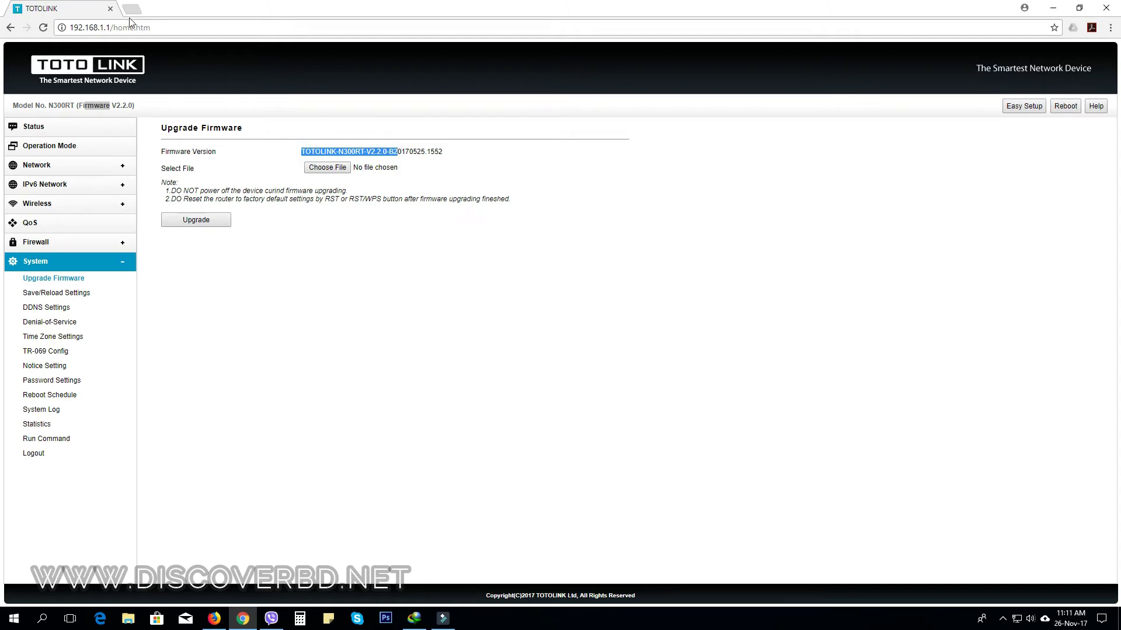
Check the file picker but leave no firmware file chosen, then open a new tab.
left_click(373, 168)
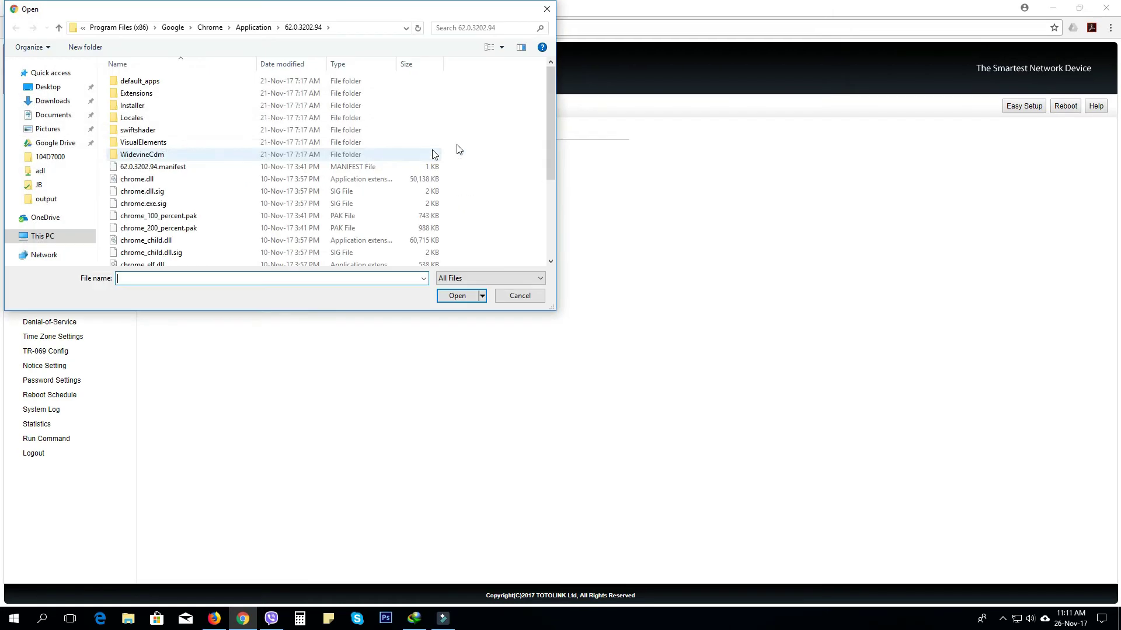
left_click(520, 295)
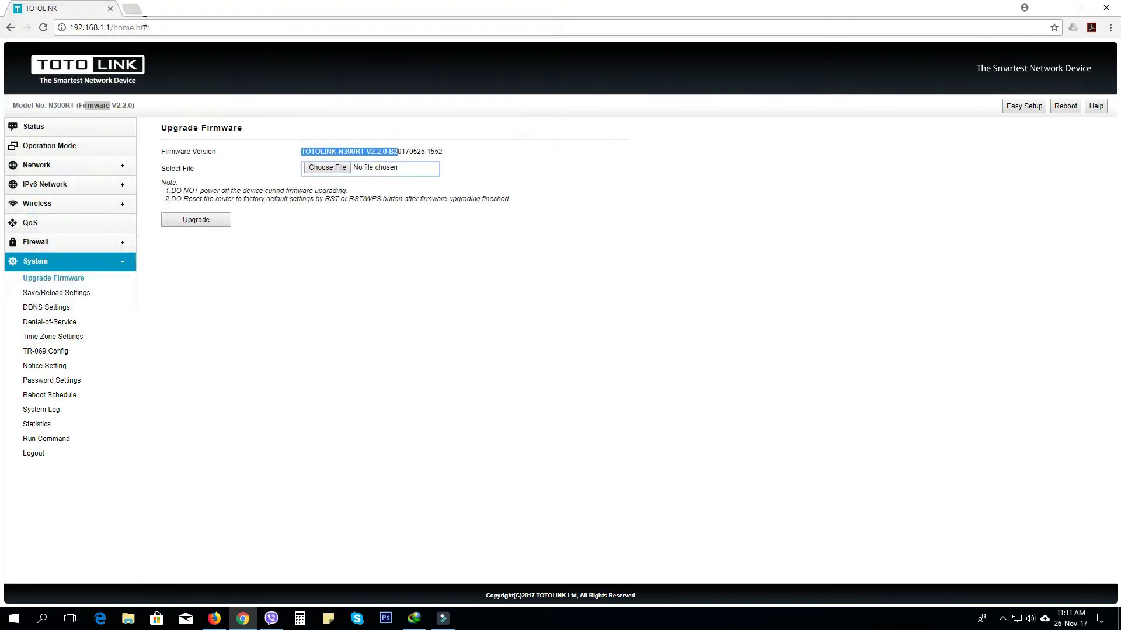
left_click(134, 7)
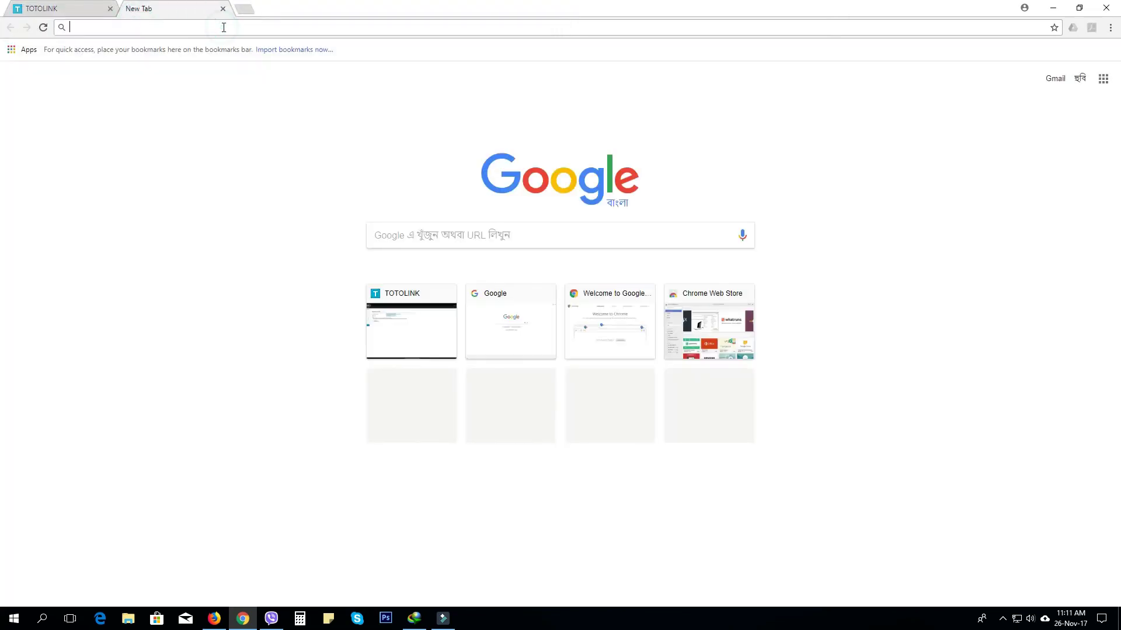
Search Google for 'totolink n300rt'.
left_click(431, 234)
type("toto")
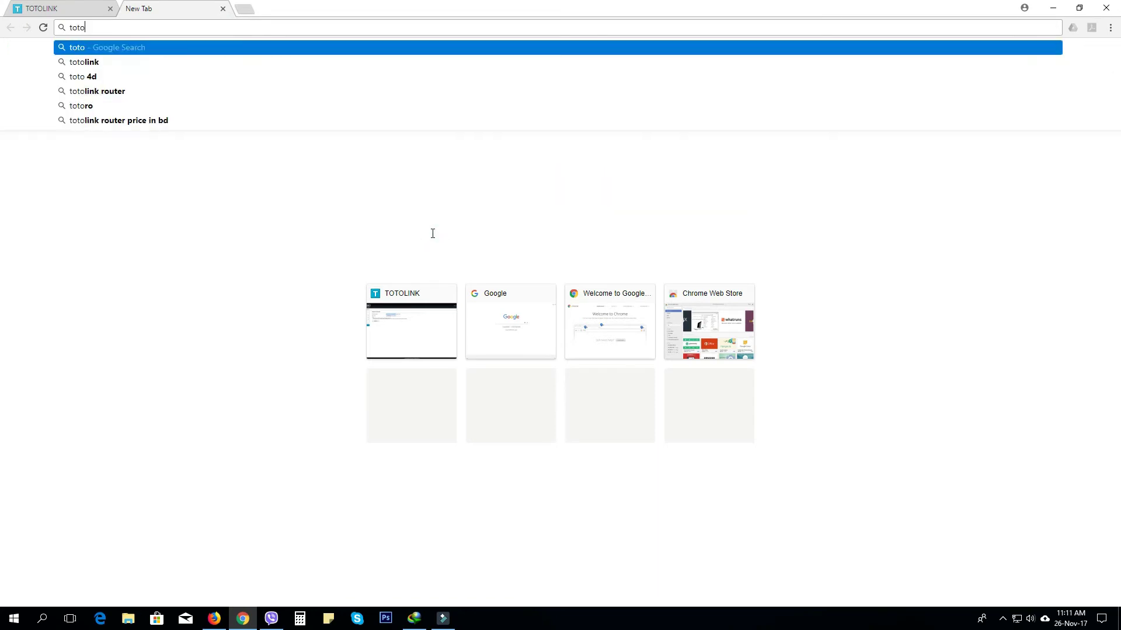
type("link ")
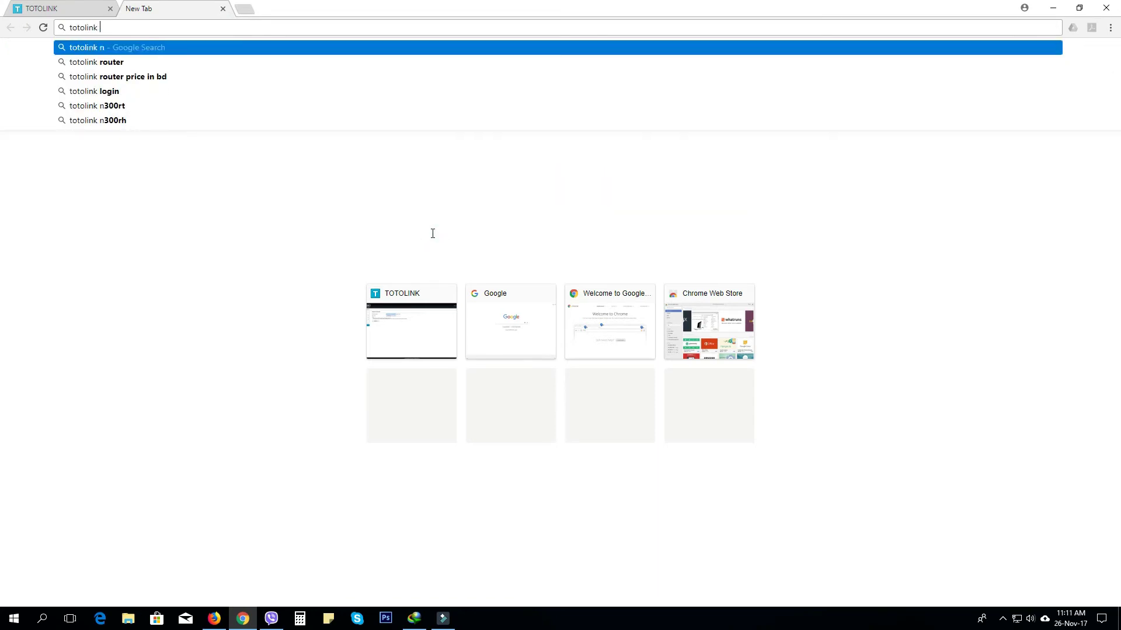
type("n300rt")
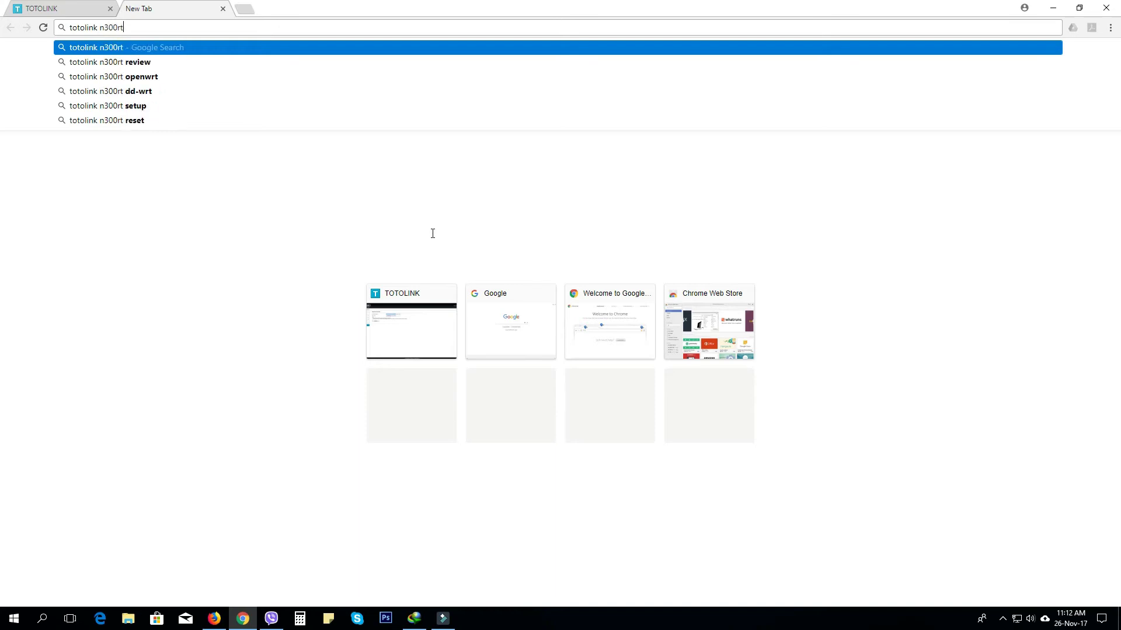
key("Return")
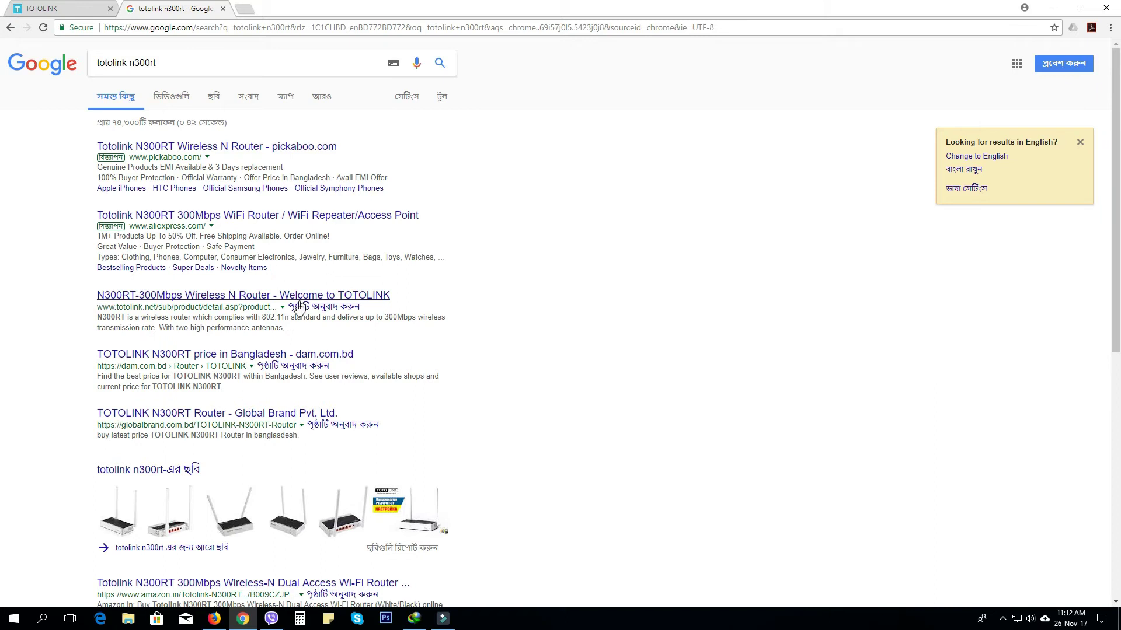
Open the official TOTOLINK N300RT product page and show its firmware download list.
left_click(169, 298)
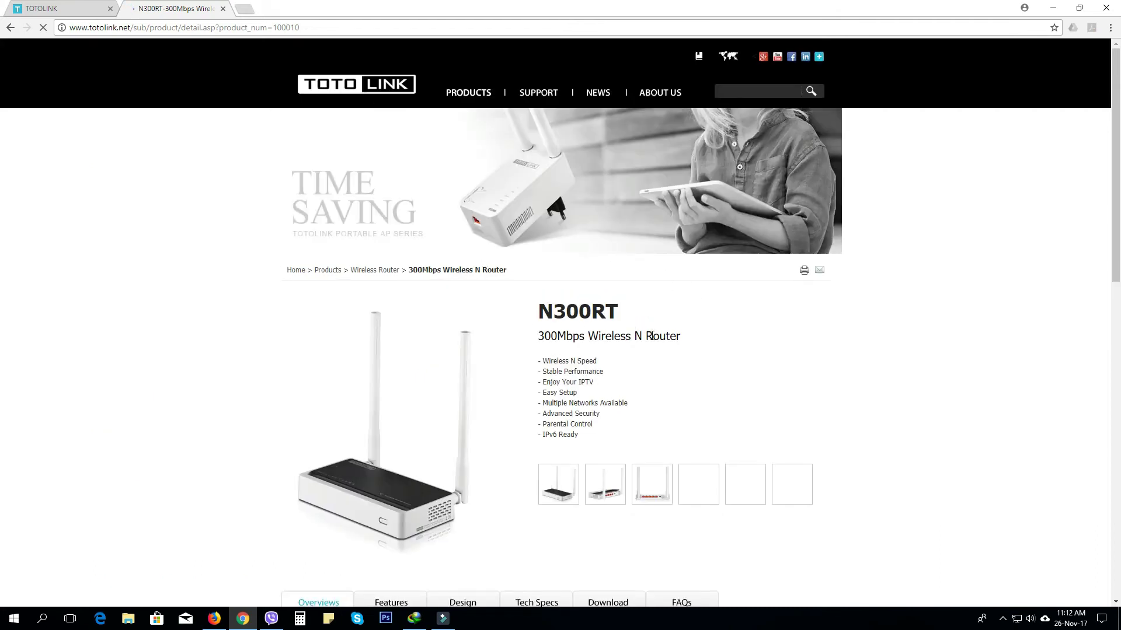
scroll(735, 331, "down", 1)
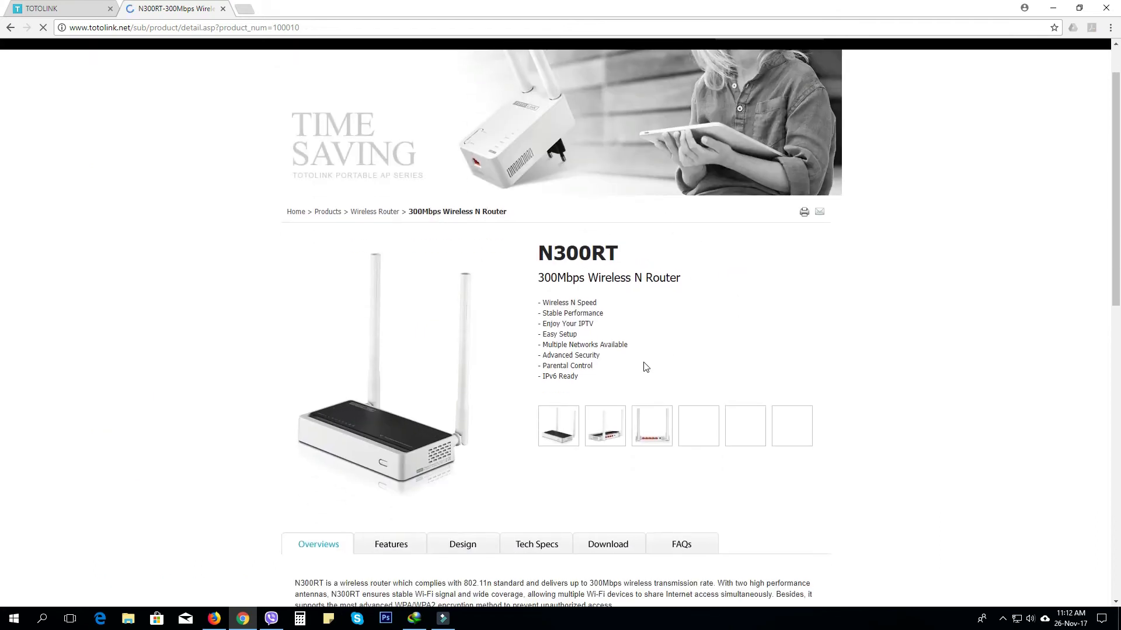
scroll(523, 460, "down", 1)
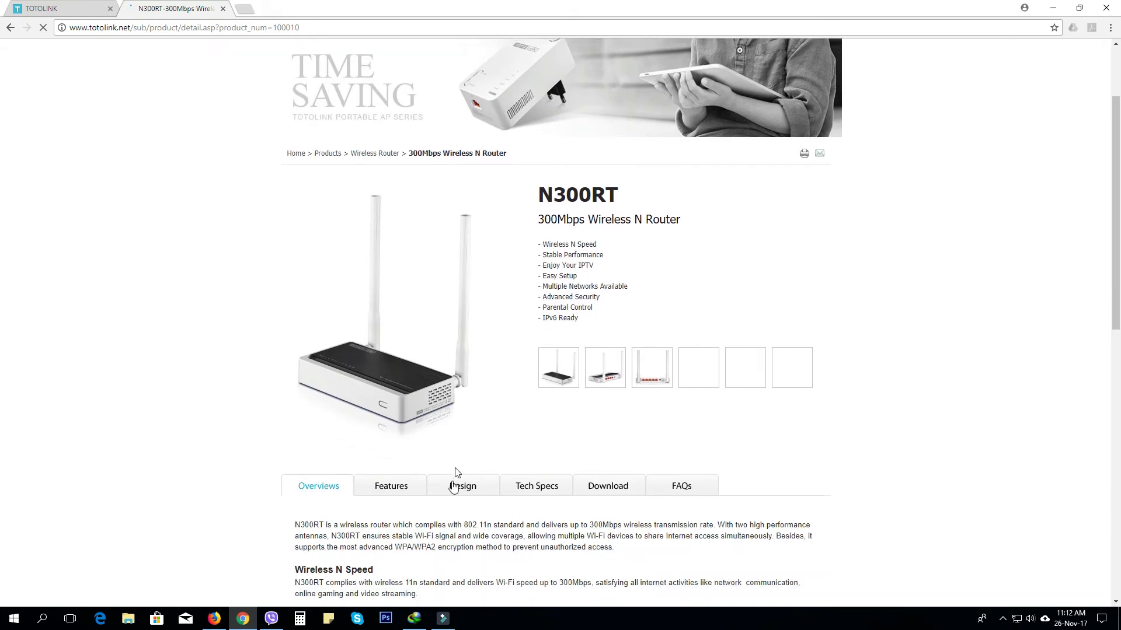
left_click(591, 491)
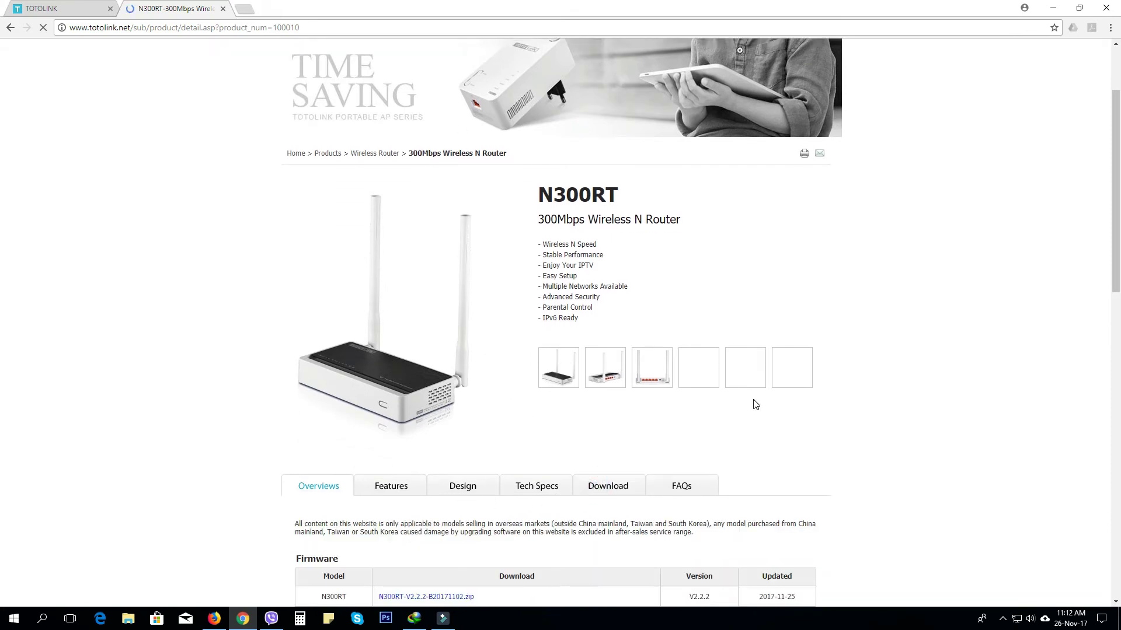
scroll(753, 403, "down", 3)
scroll(754, 404, "down", 2)
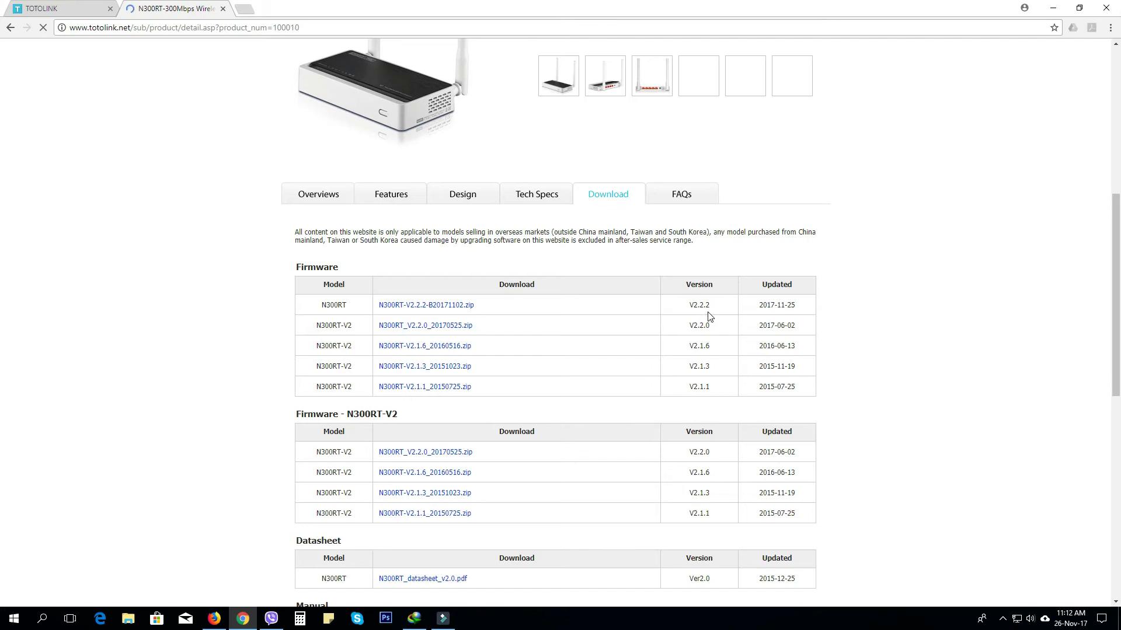
Download N300RT-V2.2.2-B20171102.zip, confirming the duplicate-download prompt.
left_click(73, 8)
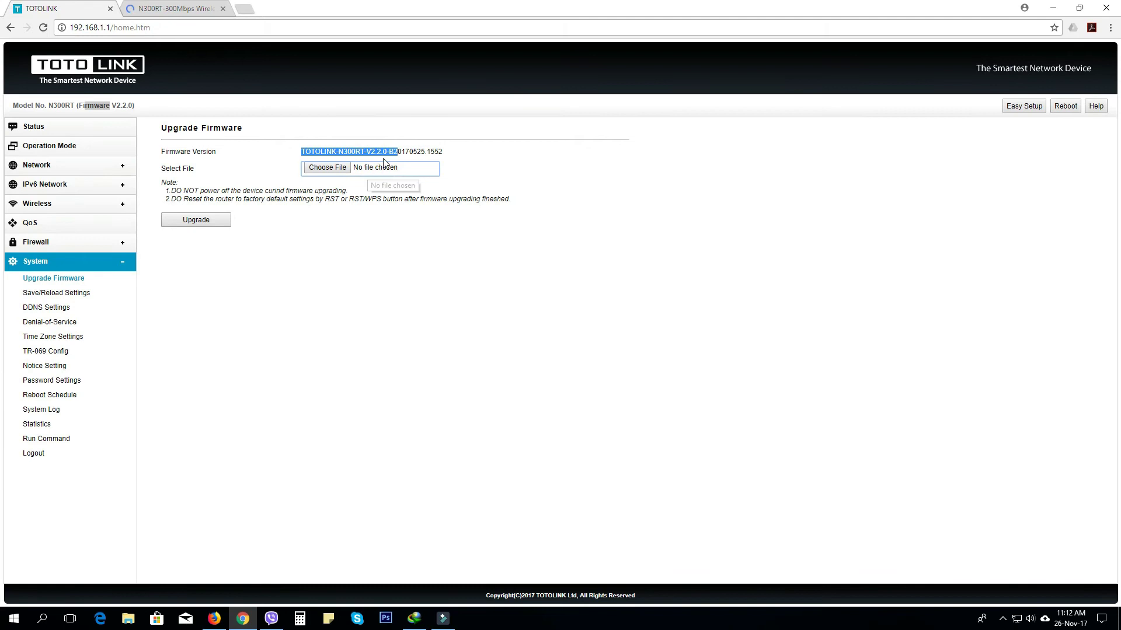
left_click(186, 9)
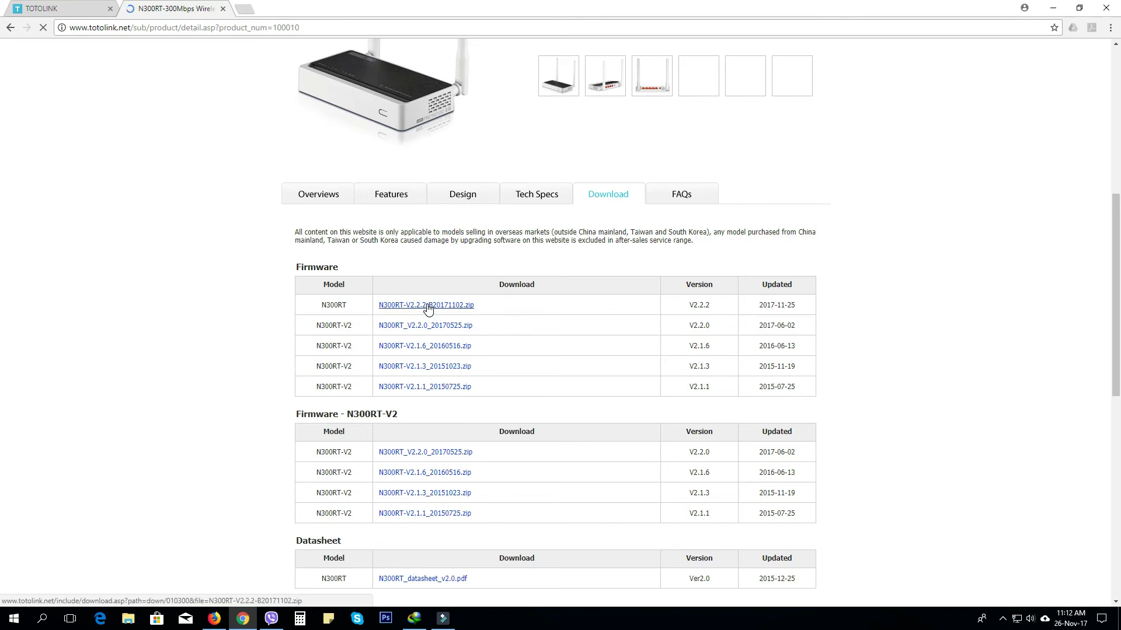
left_click(428, 306)
left_click(524, 350)
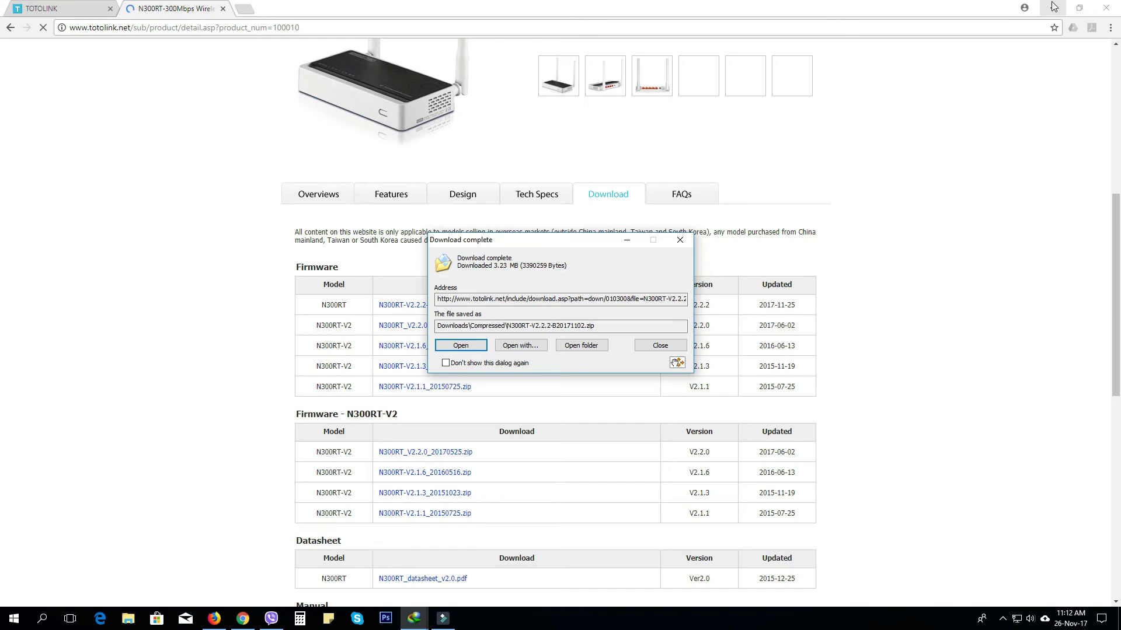
Place the N300RT-V2.2.2-B20171102 zip on the desktop and extract it there.
left_click(52, 7)
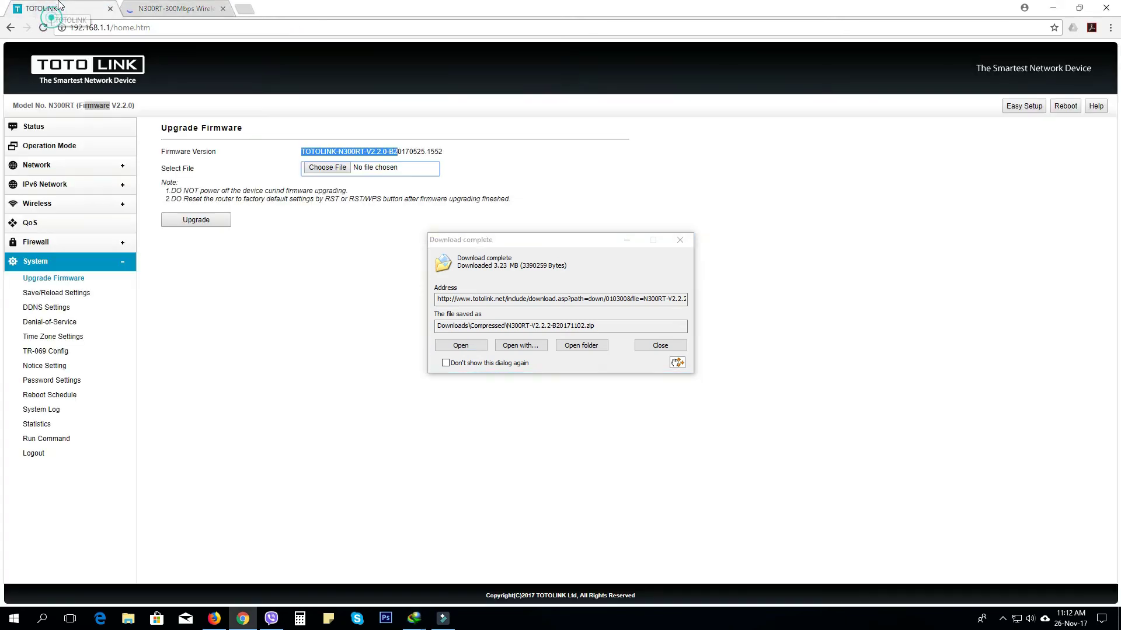
left_click(1080, 11)
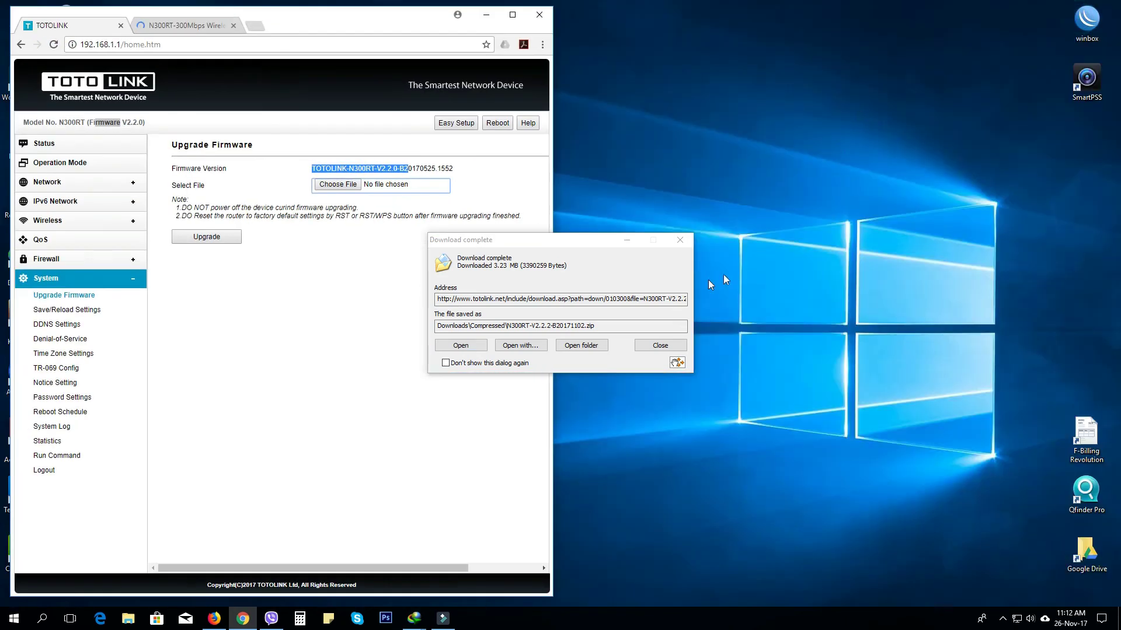
left_click(677, 362)
left_click_drag(724, 378, 729, 320)
left_click(661, 346)
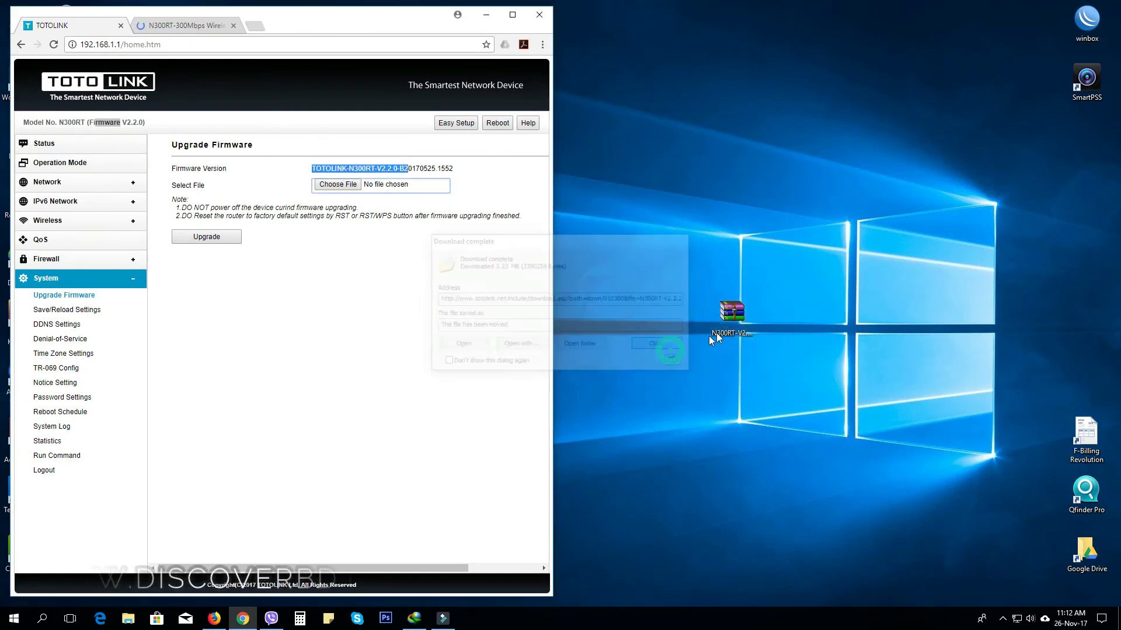
right_click(730, 319)
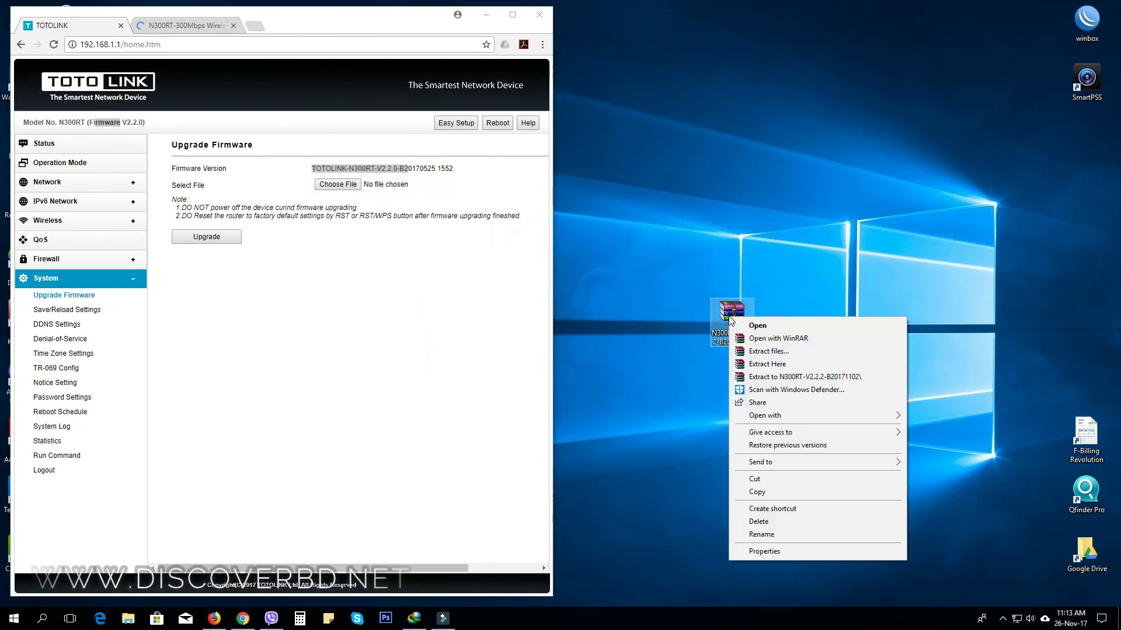
left_click(790, 365)
Upload TOTOLINK-N300RT-V2.2.2-B20171102.1603.web from the Desktop and start the firmware upgrade.
key("super+Up")
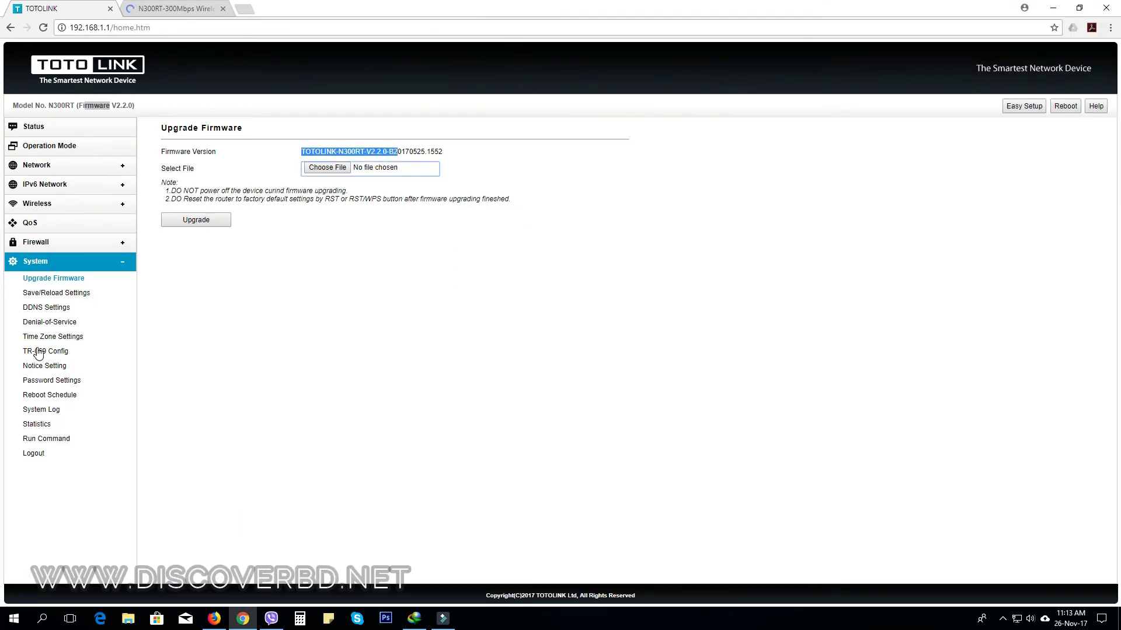
left_click(337, 168)
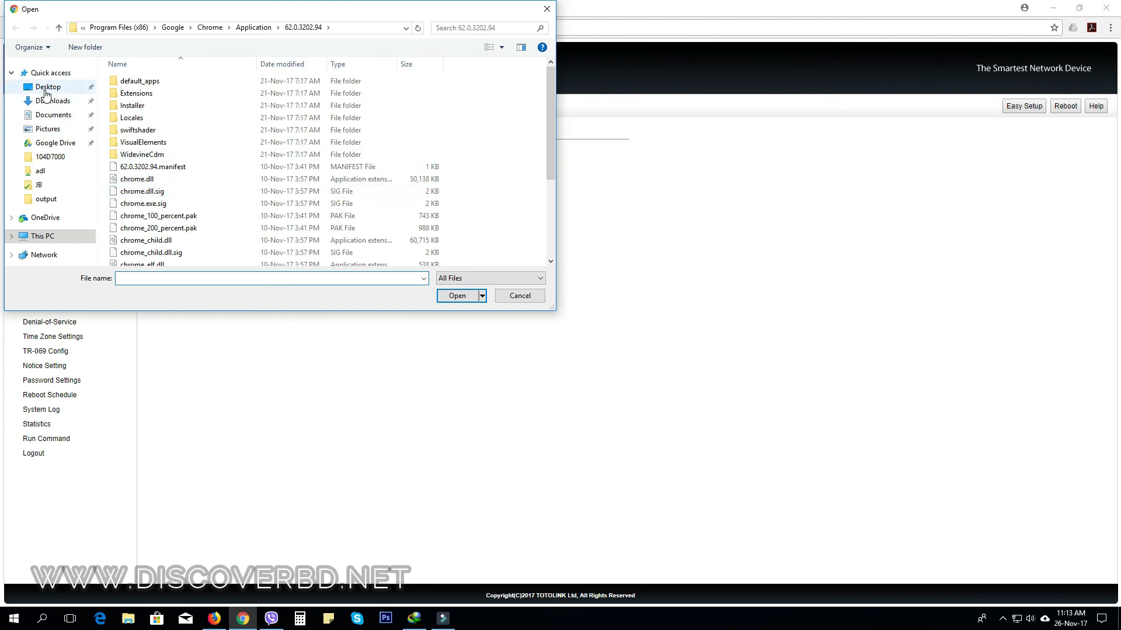
left_click(47, 88)
left_click(459, 136)
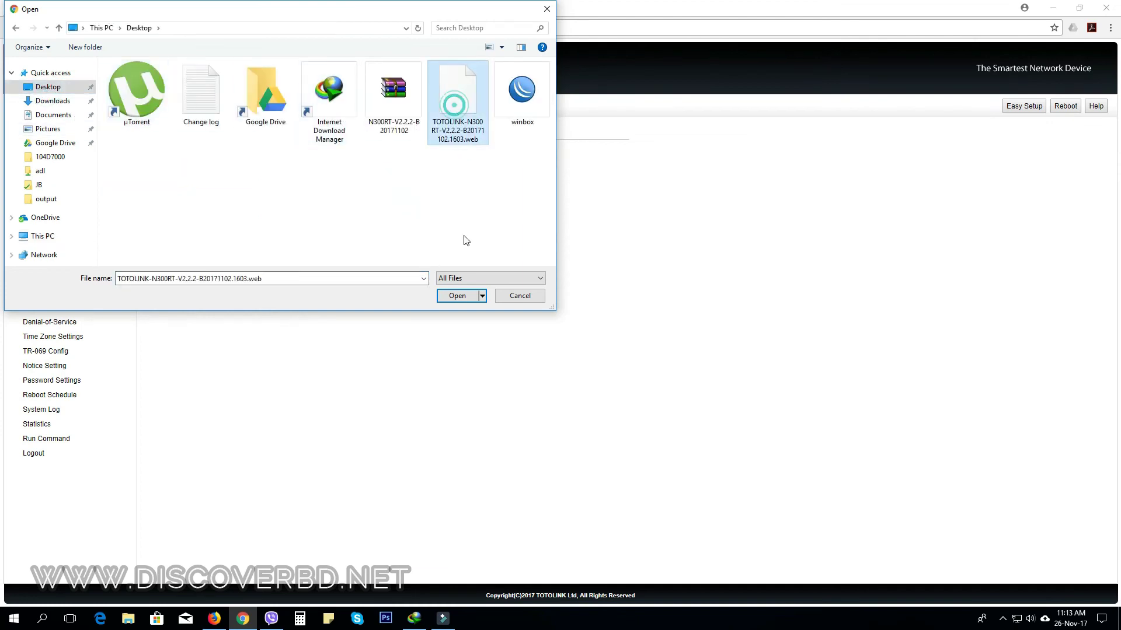
left_click(463, 297)
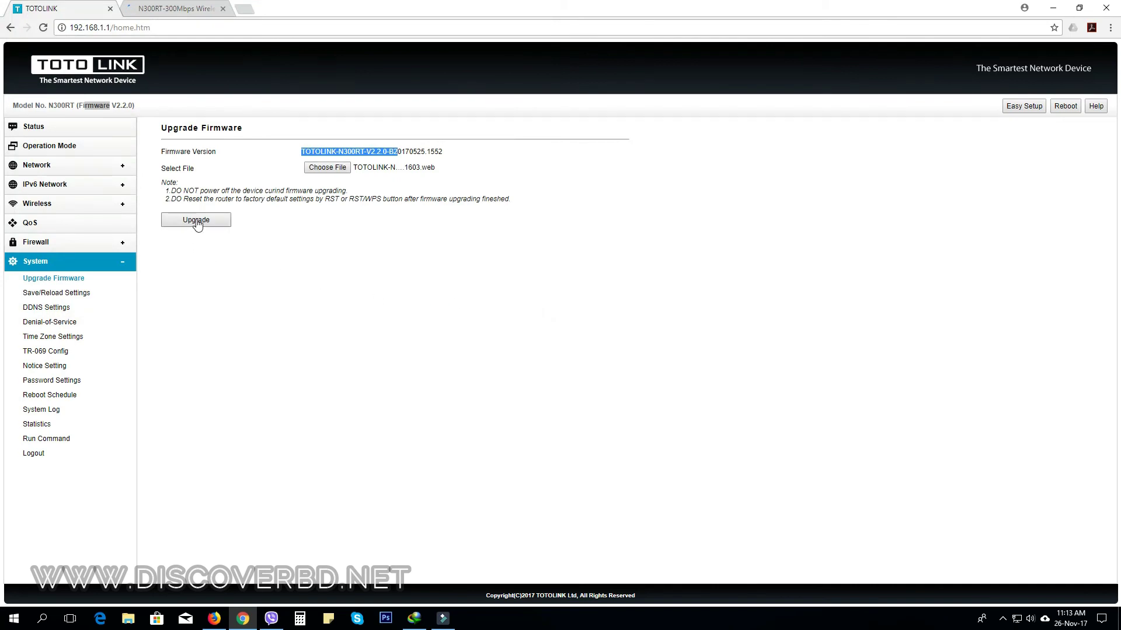
left_click(197, 220)
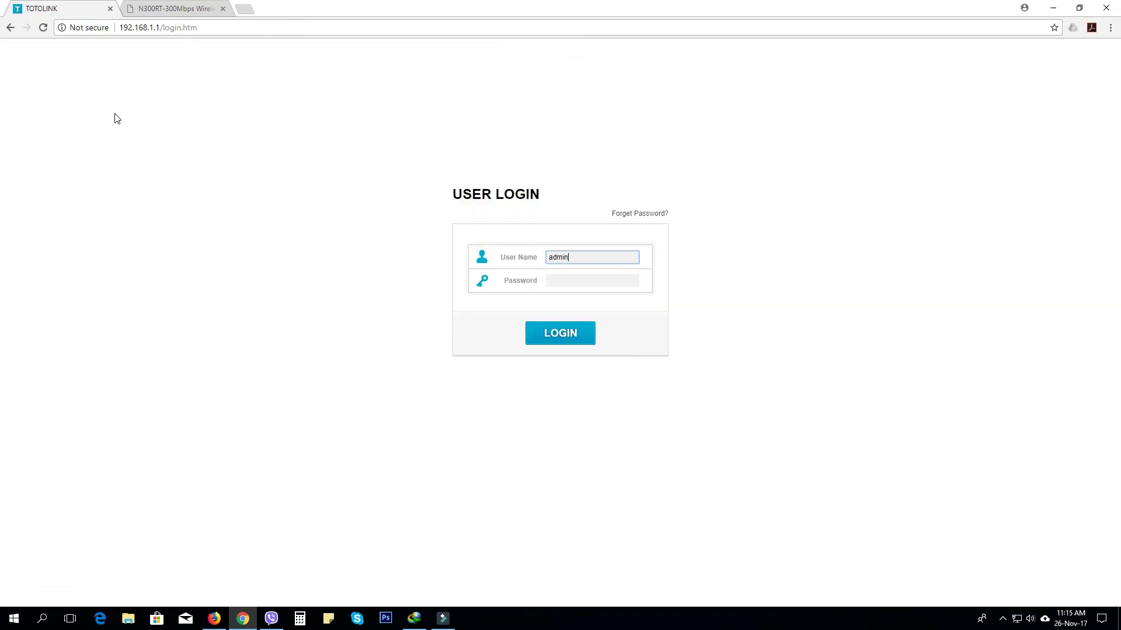
Log back in to the rebooted router with the admin password.
key("Tab")
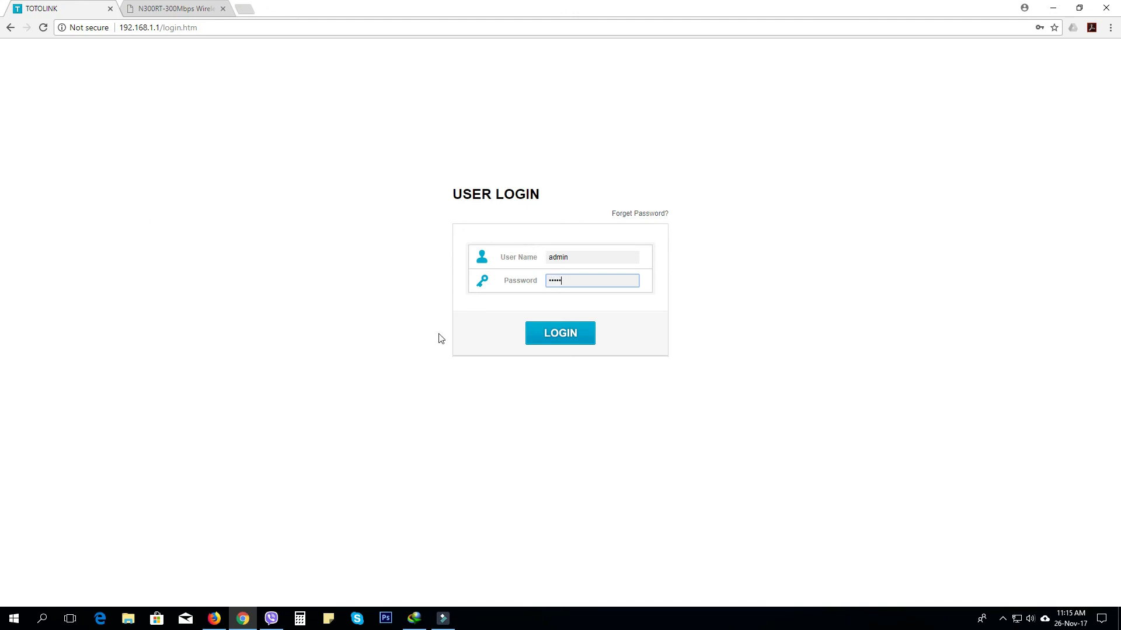
left_click(558, 334)
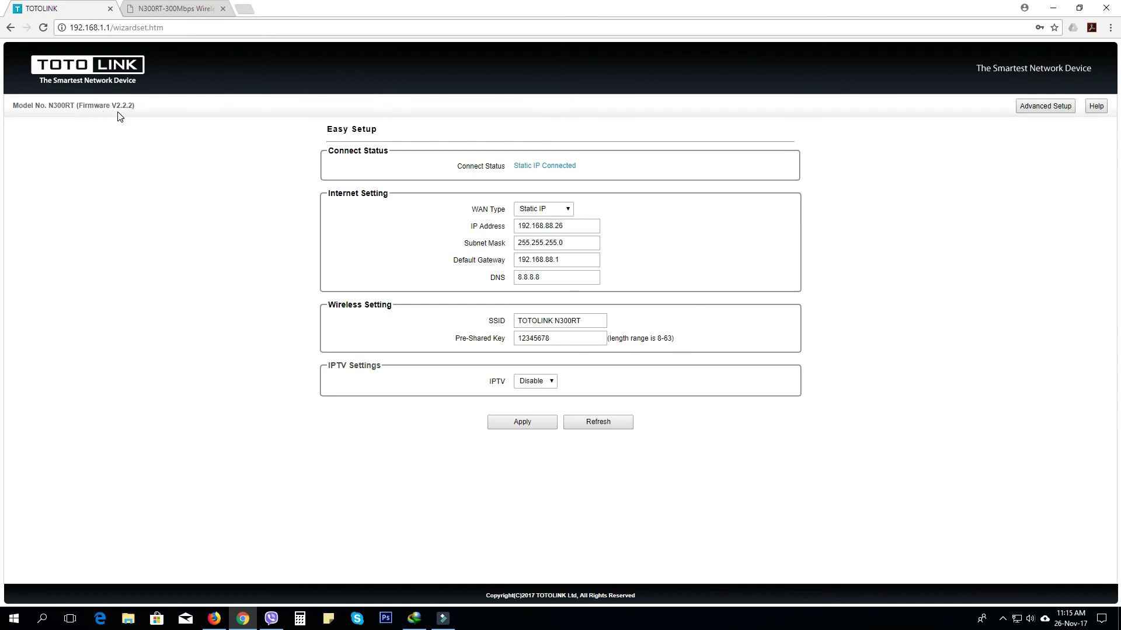
Confirm the router's firmware V2.2.2-B20171102.1603 matches the website's newest V2.2.2 release.
left_click(1047, 105)
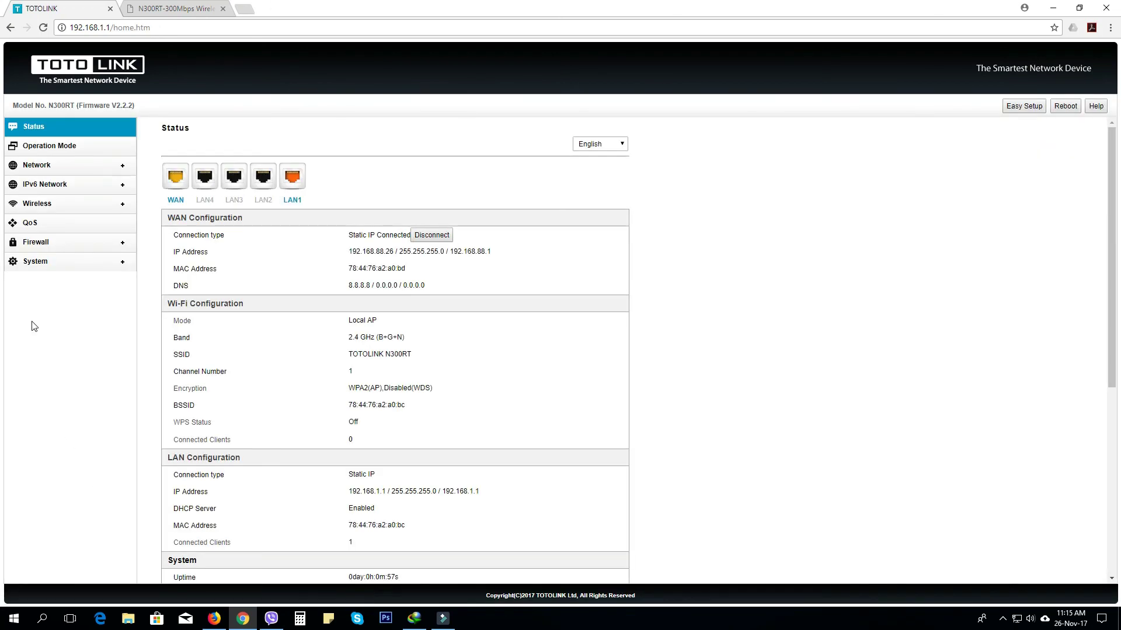
left_click(50, 264)
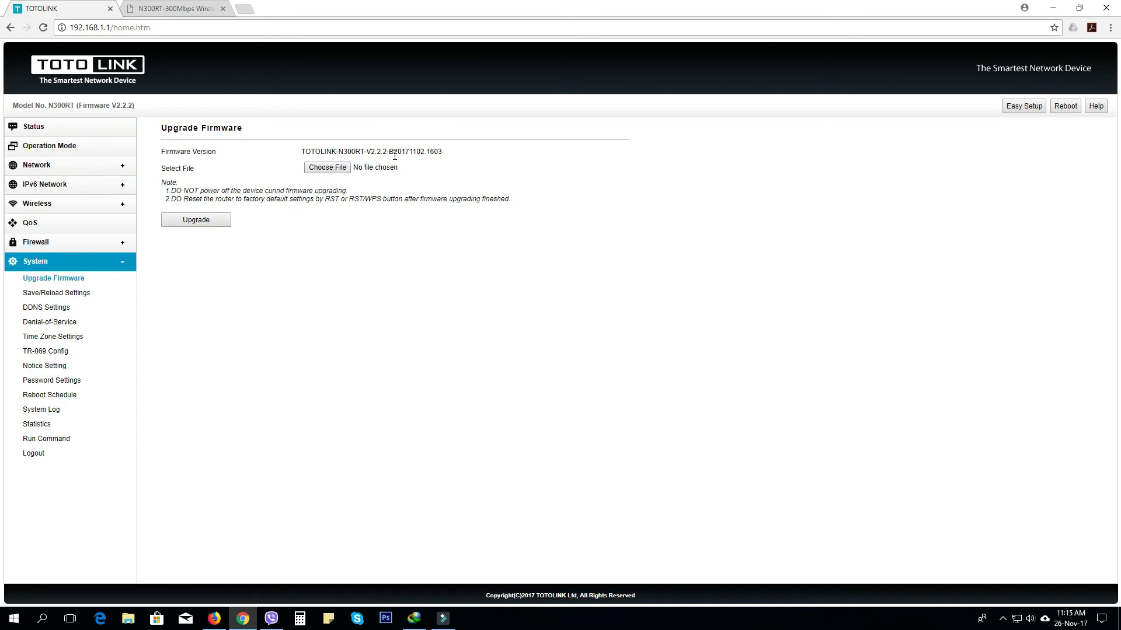
left_click(162, 9)
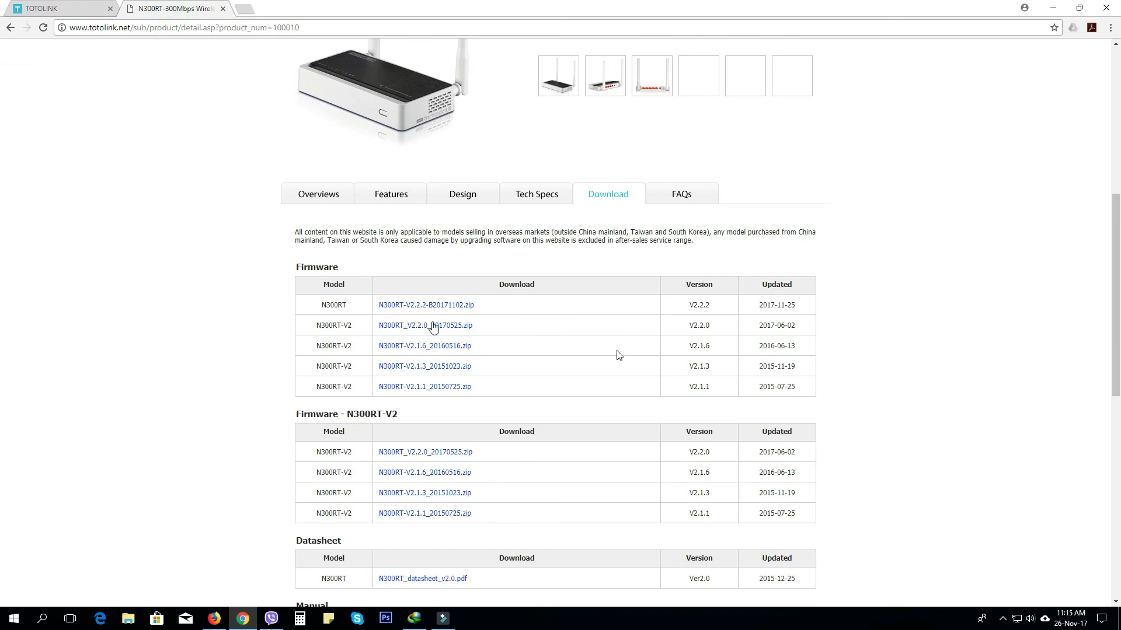
double_click(709, 305)
left_click(52, 9)
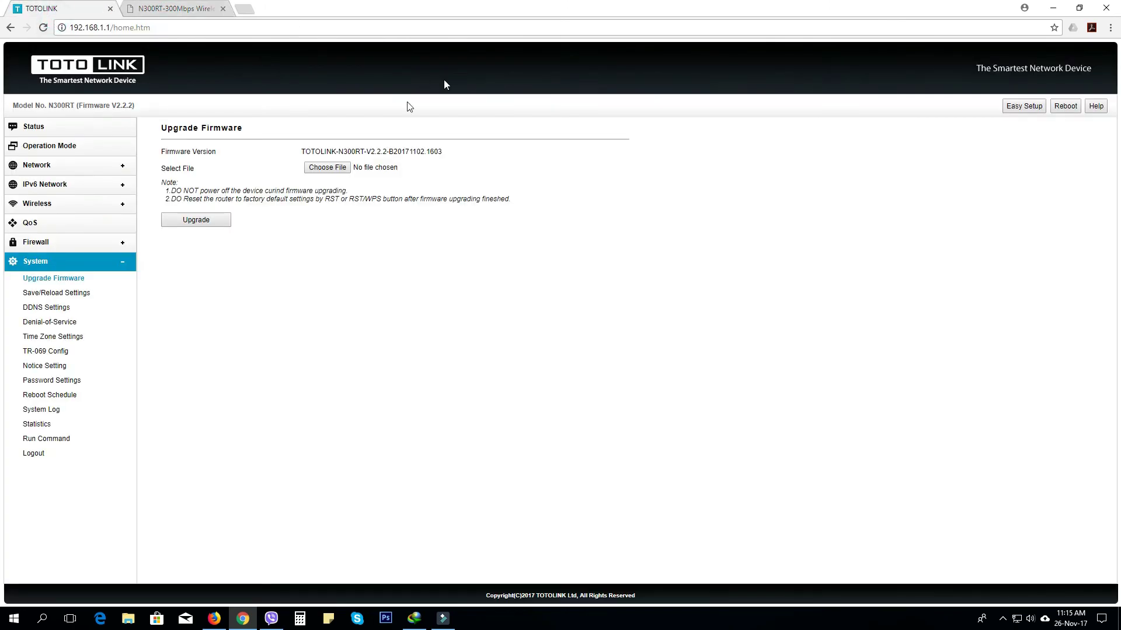